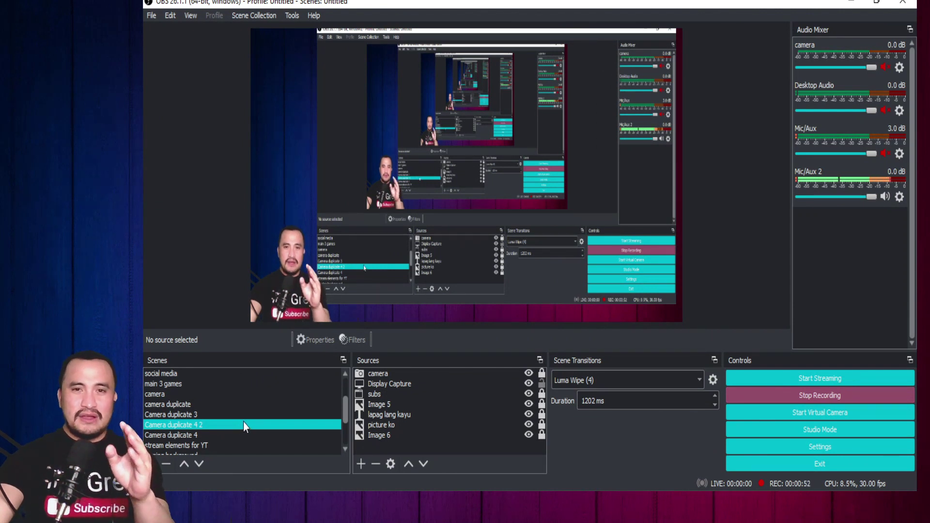
Step: Undock the Audio Mixer panel so it floats as a separate window
click(276, 404)
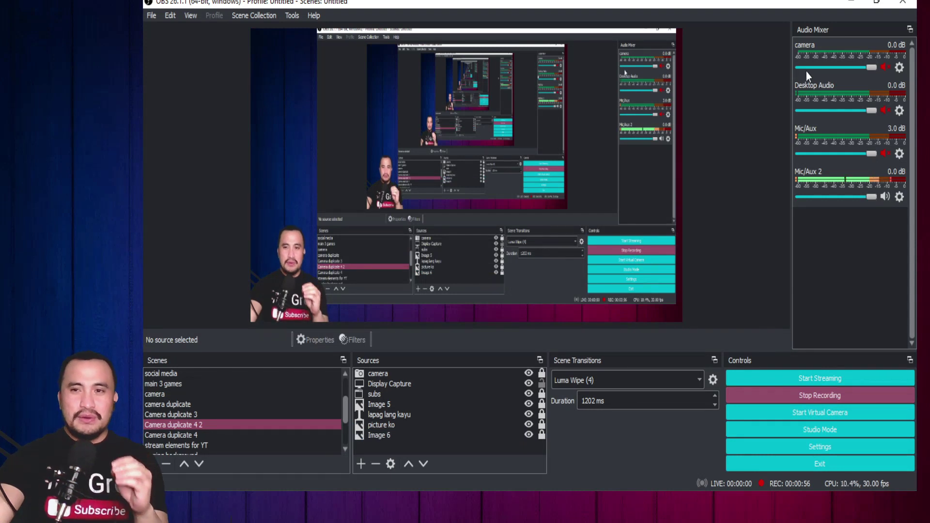
double_click(858, 31)
Step: Re-dock the Audio Mixer beside the sources and add a scene named 'practice scene'
drag(848, 58, 613, 382)
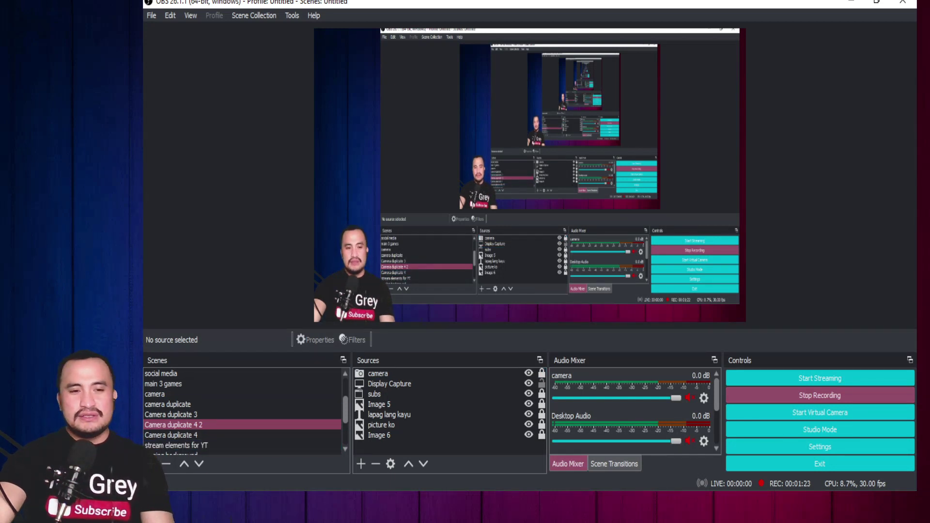
click(152, 464)
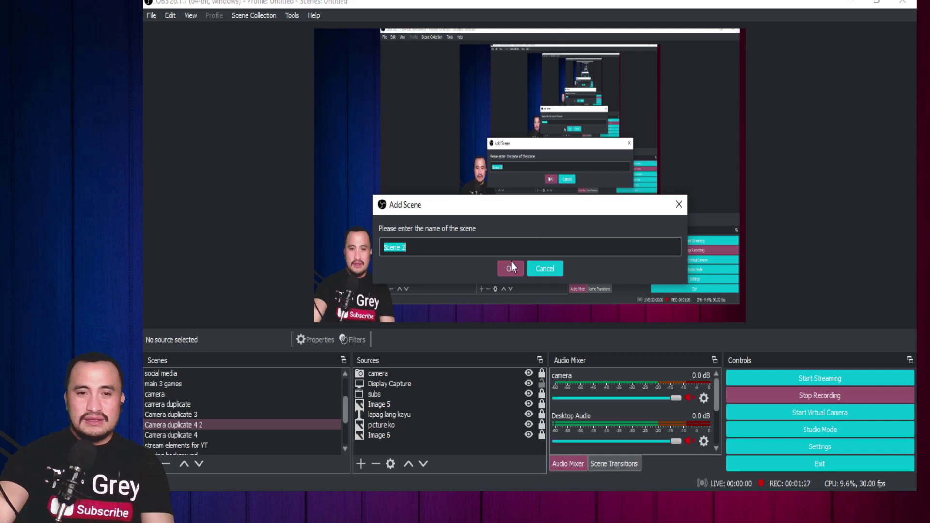
text(practice scene)
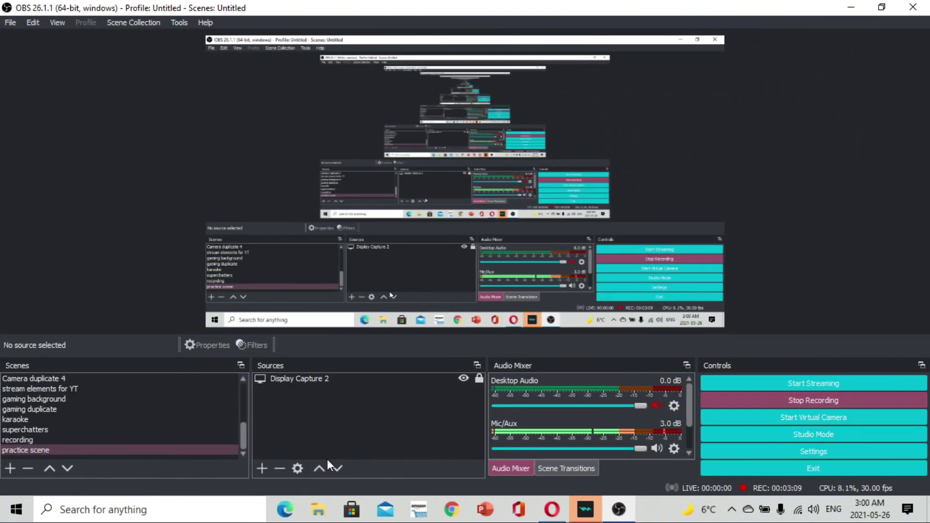
Step: Select 'practice scene' in the Scenes list and focus its Sources list
click(228, 430)
click(173, 450)
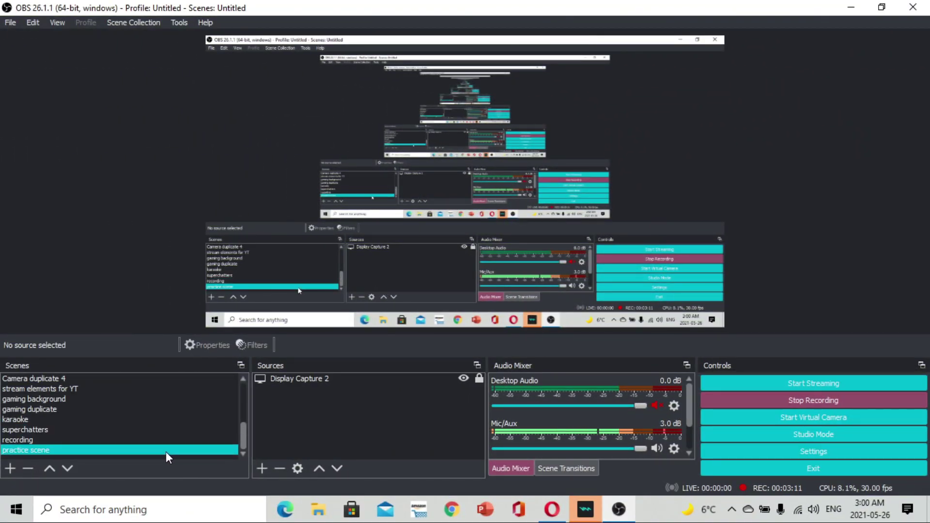
click(423, 452)
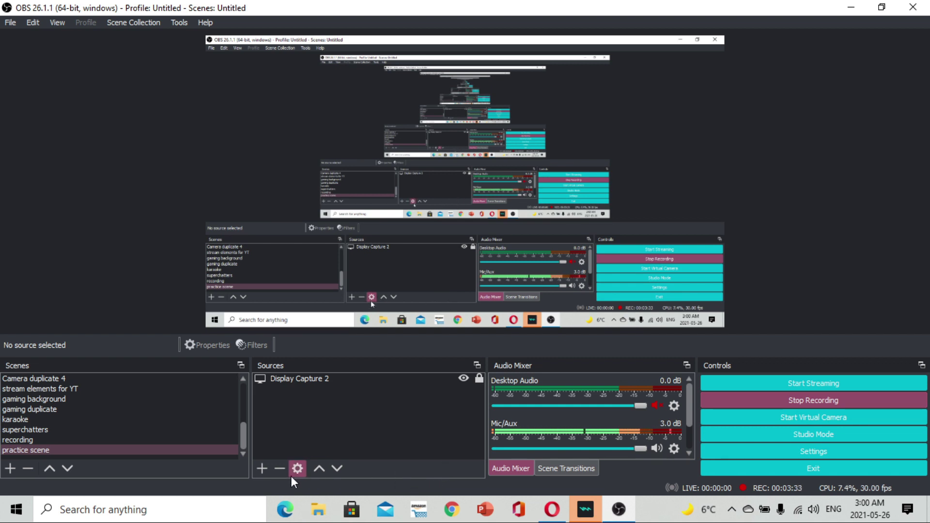
Step: Add a new Audio Input Capture source named 'micro'
click(264, 470)
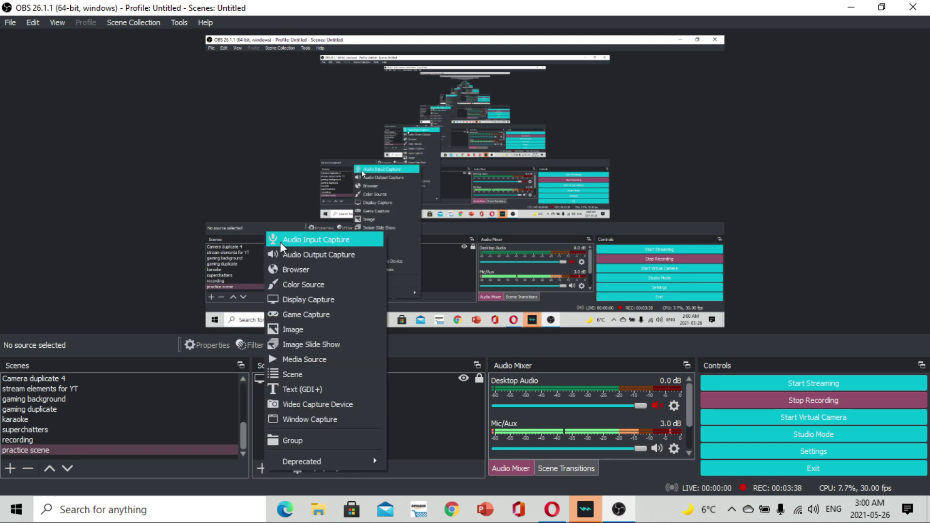
click(280, 242)
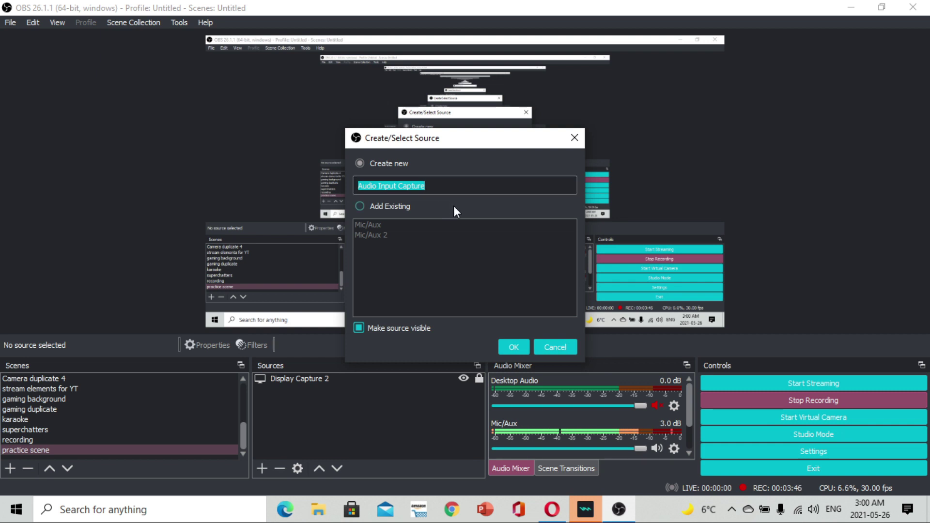
click(357, 209)
click(370, 224)
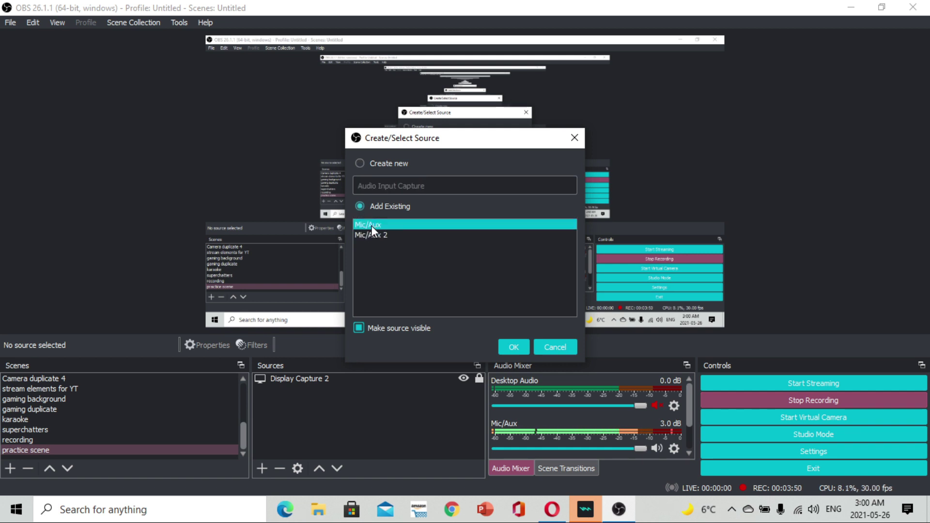
click(359, 163)
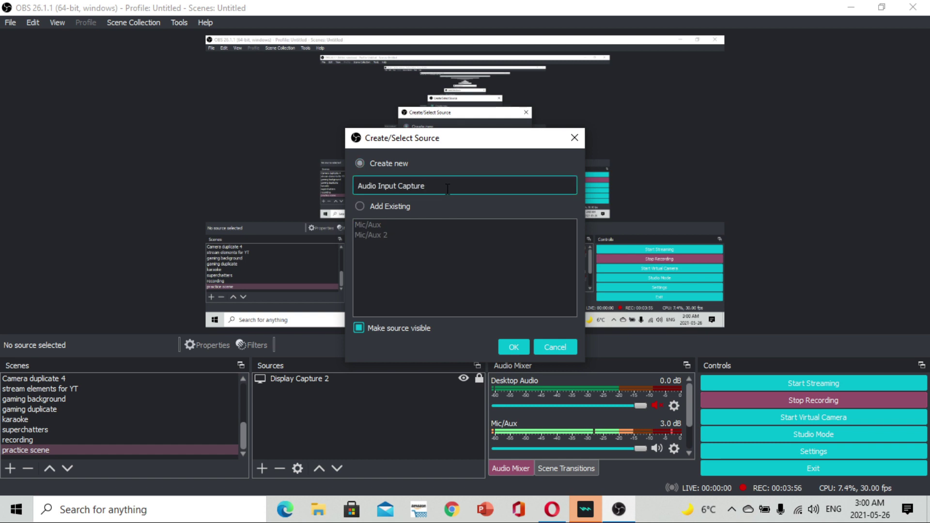
key(BackSpace)
key(BackSpace)
key(BackSpace)
key(BackSpace)
key(BackSpace)
key(BackSpace)
key(BackSpace)
key(BackSpace)
key(BackSpace)
key(BackSpace)
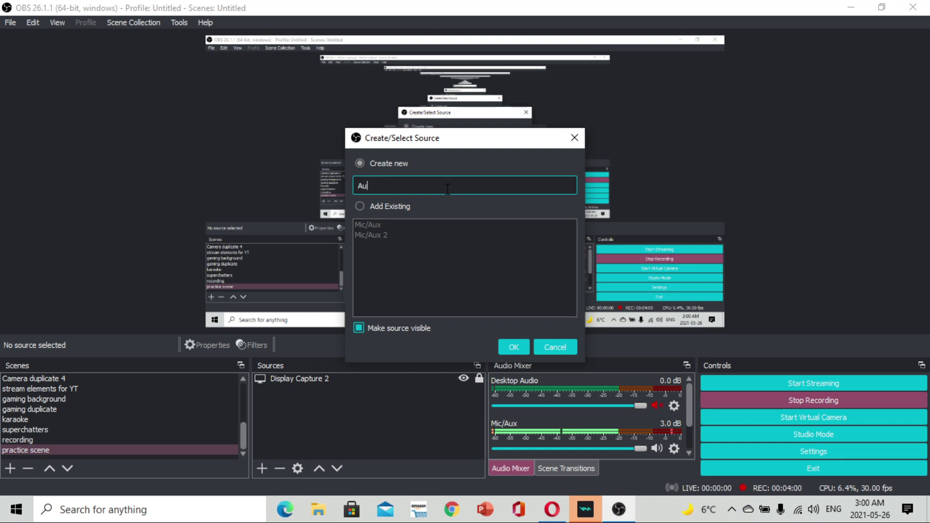
key(BackSpace)
key(BackSpace)
text(micro)
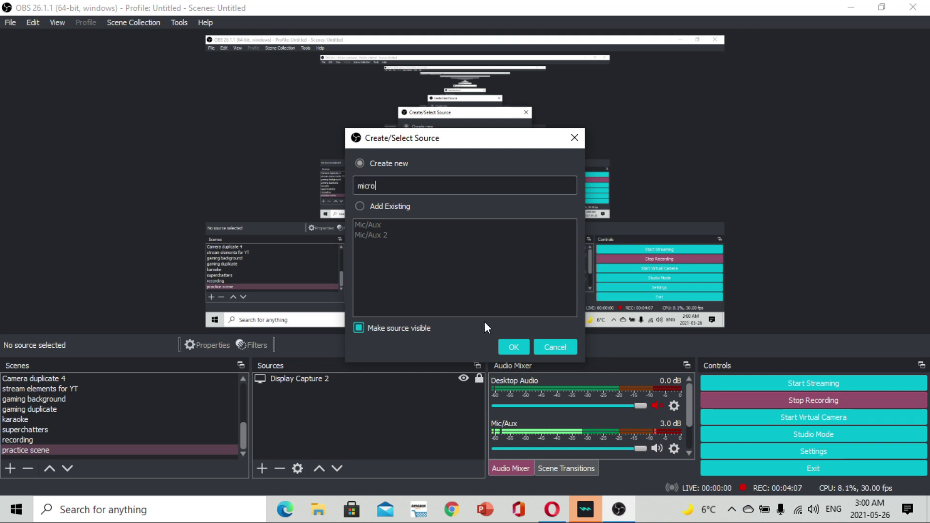
click(514, 347)
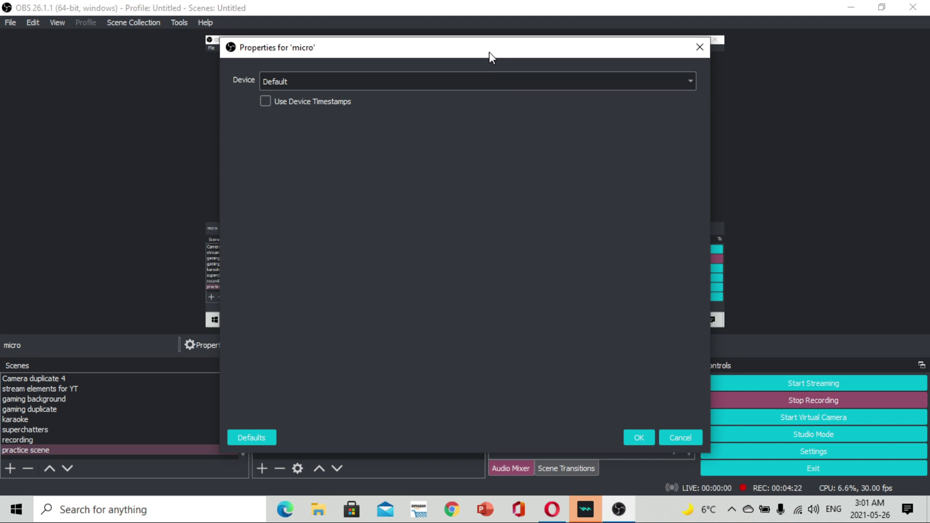
Step: Set micro's device to the Voicemod microphone and re-dock the Audio Mixer at the right edge
click(606, 86)
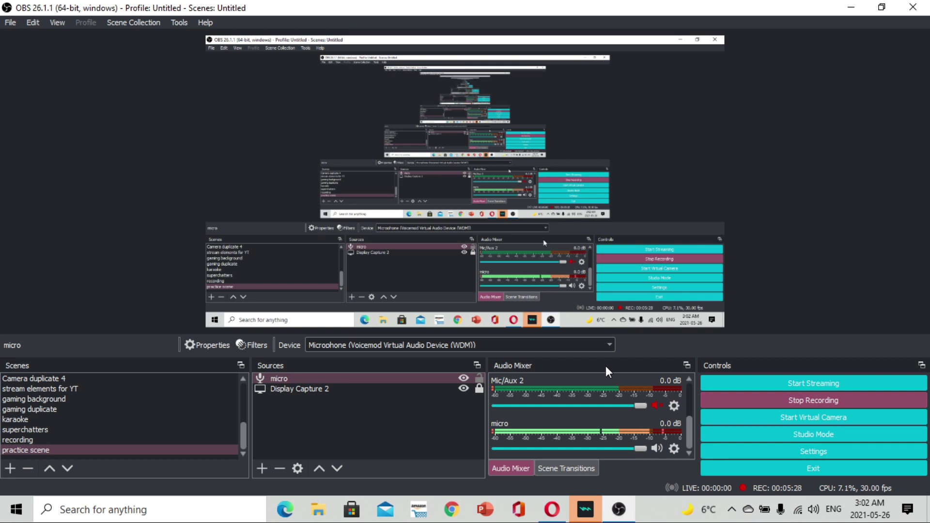
drag(605, 365, 890, 60)
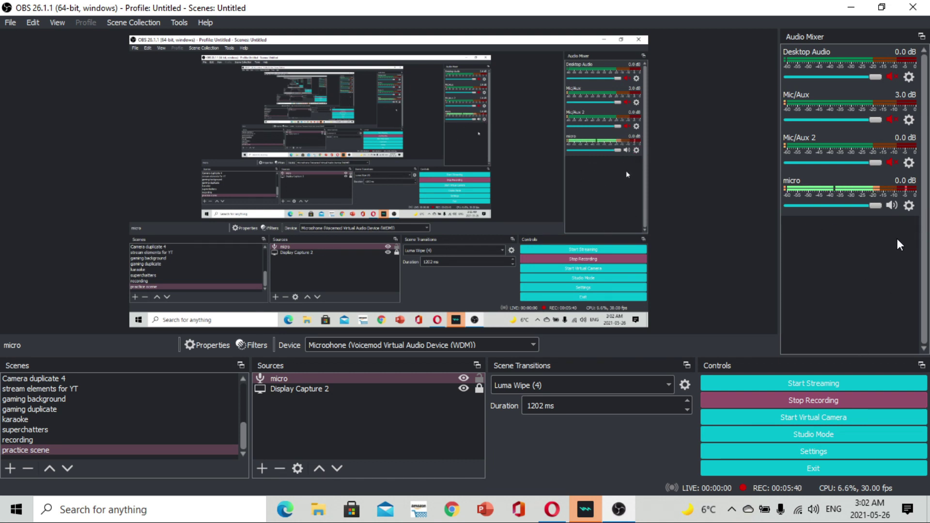
Step: In micro's Advanced Audio Properties, set Audio Monitoring to Monitor and Output
click(913, 206)
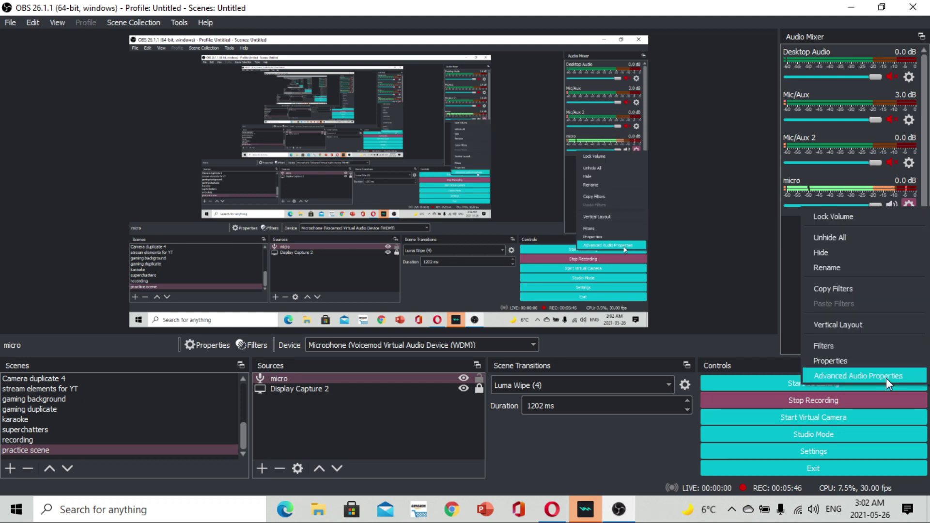
click(885, 377)
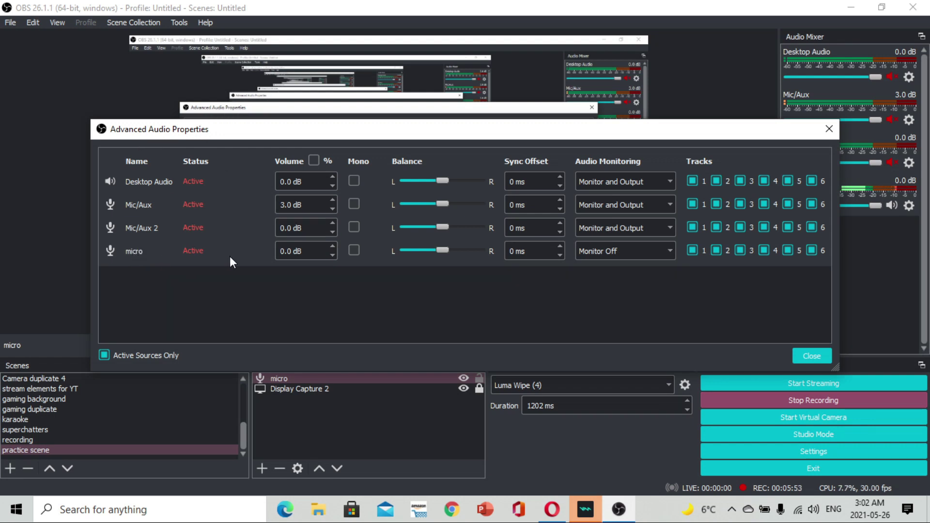
click(668, 252)
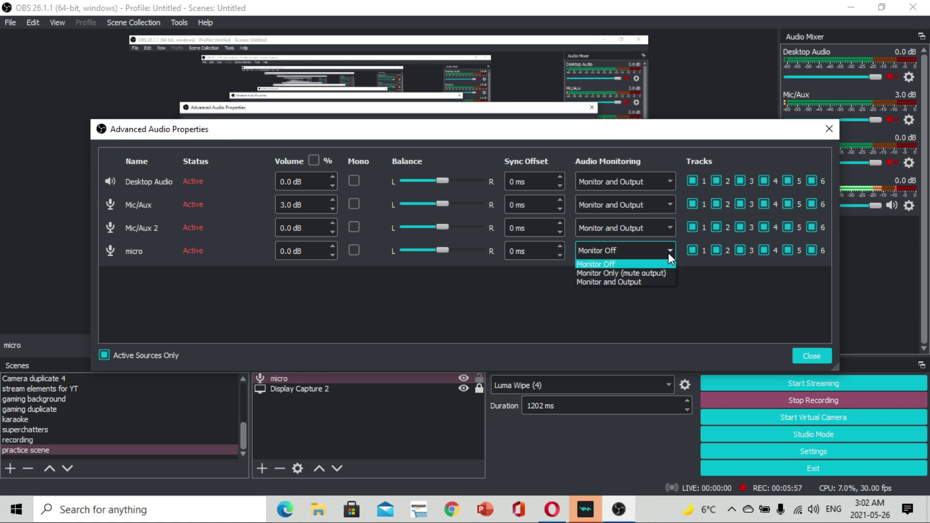
click(641, 284)
click(816, 358)
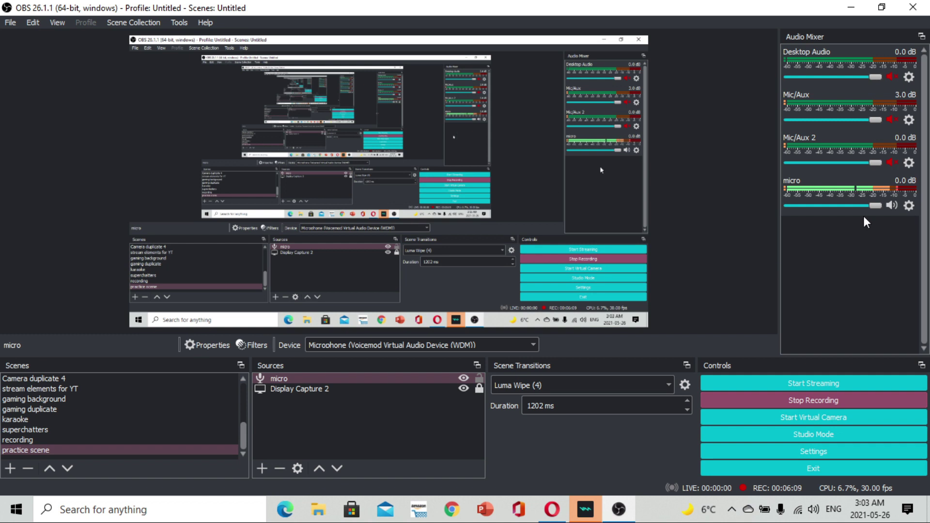
Step: Toggle Mic/Aux and Mic/Aux 2 on and back to muted
click(892, 162)
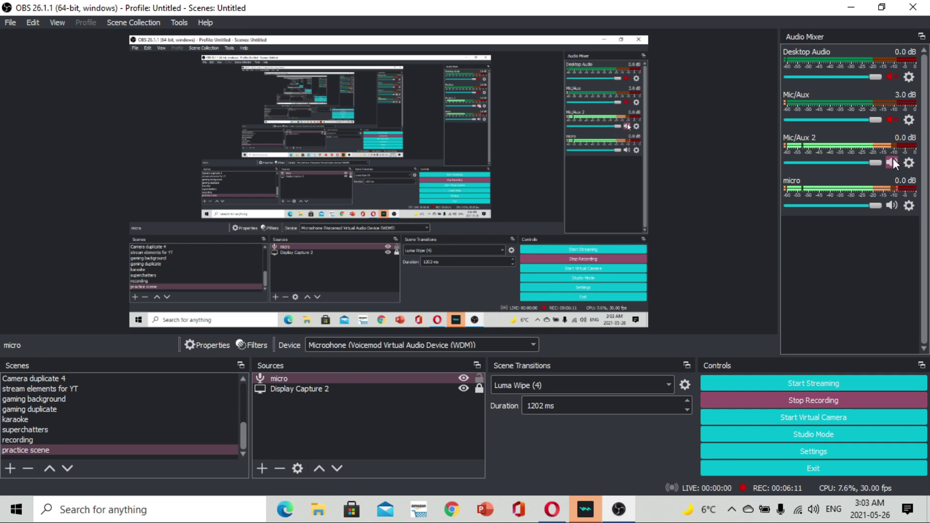
click(892, 120)
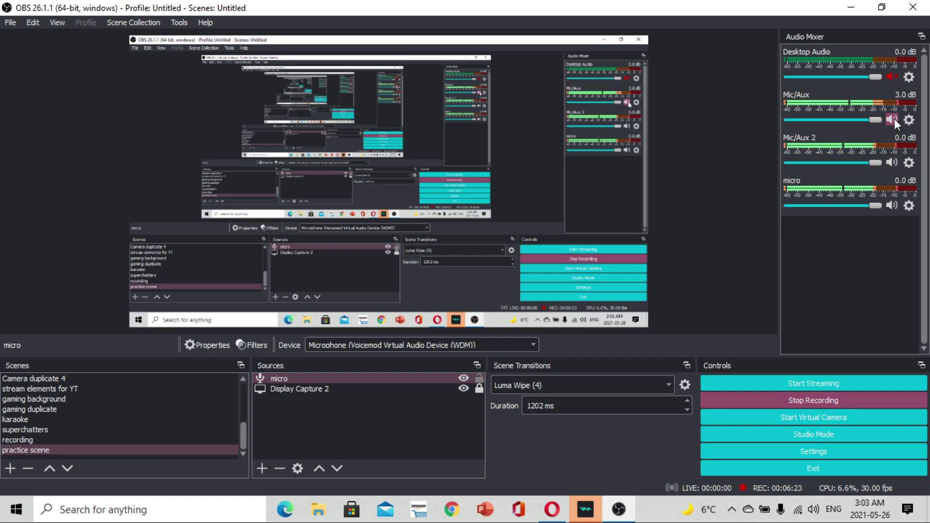
click(893, 119)
click(893, 163)
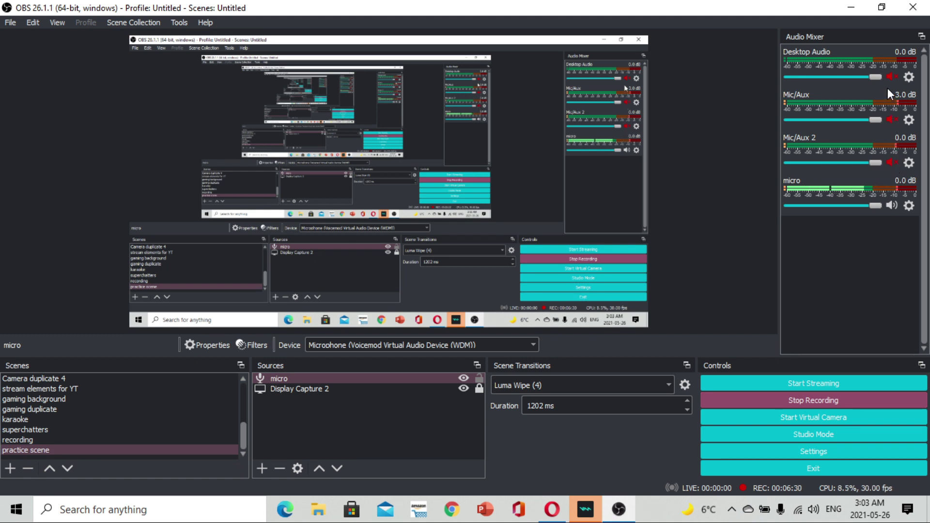
Step: Open micro's Filters window, move it aside, and show the audio filter list
click(908, 210)
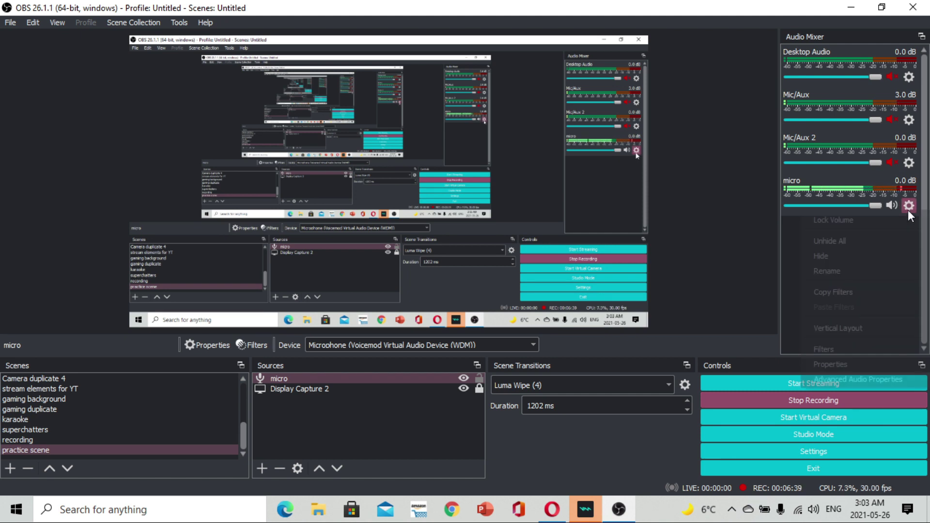
click(890, 354)
drag(504, 17, 504, 140)
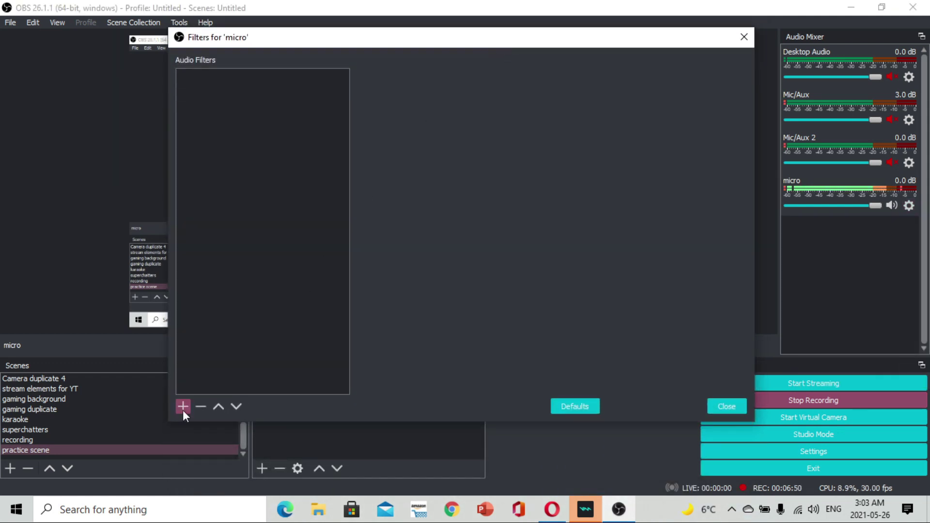
click(182, 407)
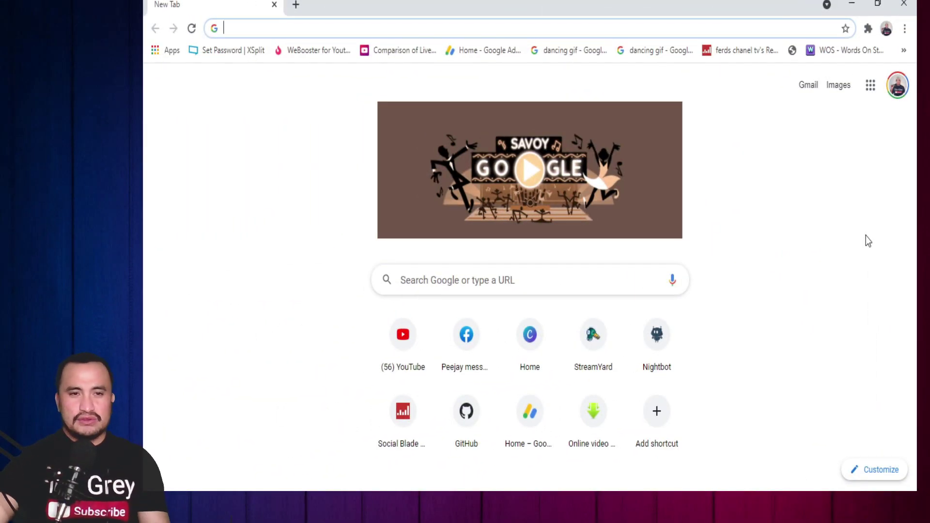
Step: Search Google for 'tal reverb 4'
click(587, 289)
text(ta)
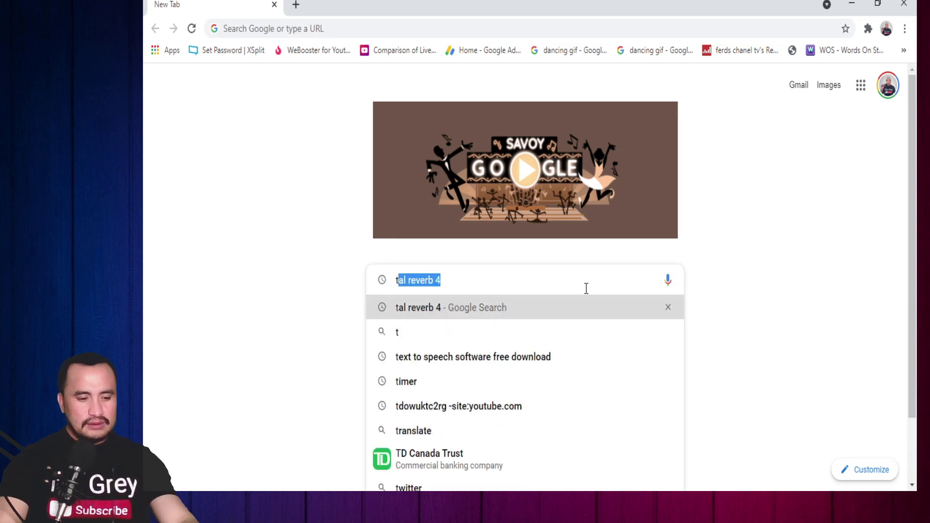
text(l rver)
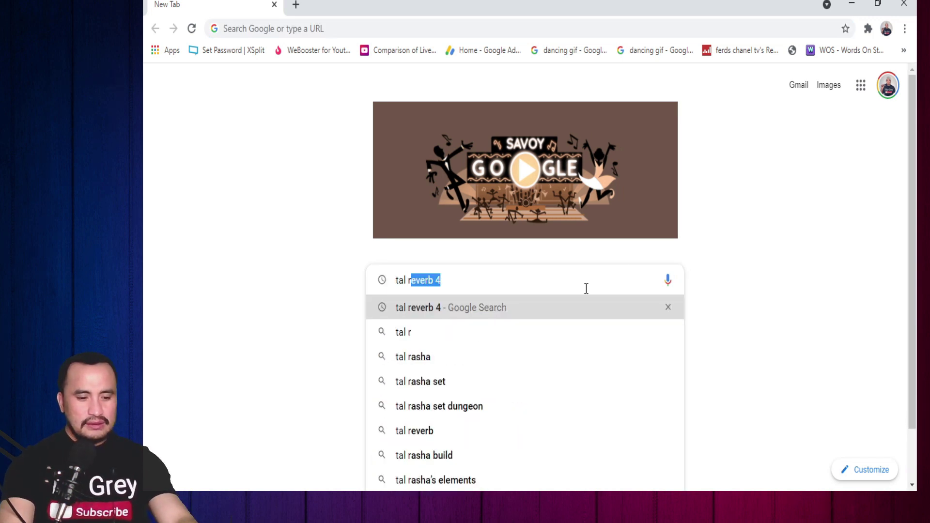
key(BackSpace)
key(BackSpace)
key(BackSpace)
text(everb 4)
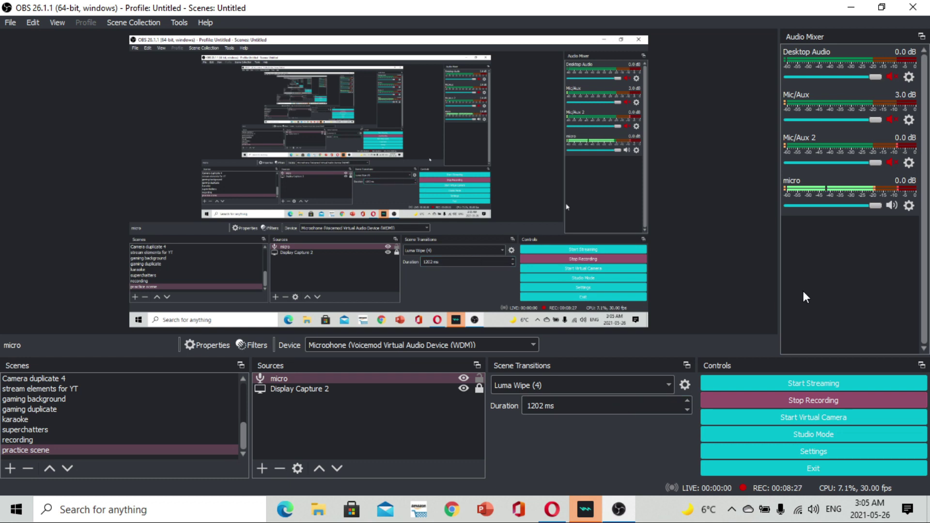
Step: Add a VST 2.x Plug-in filter to the micro source
click(913, 207)
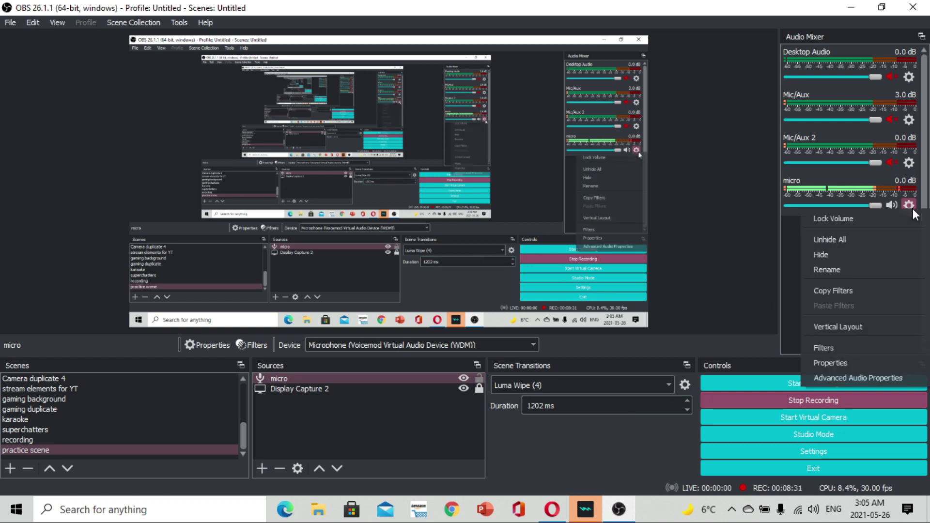
click(838, 349)
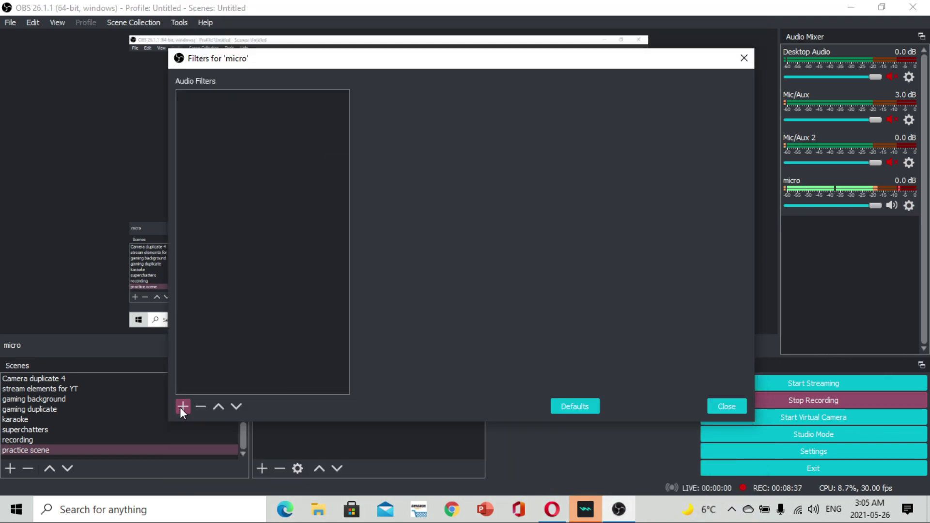
click(183, 407)
click(199, 395)
click(436, 264)
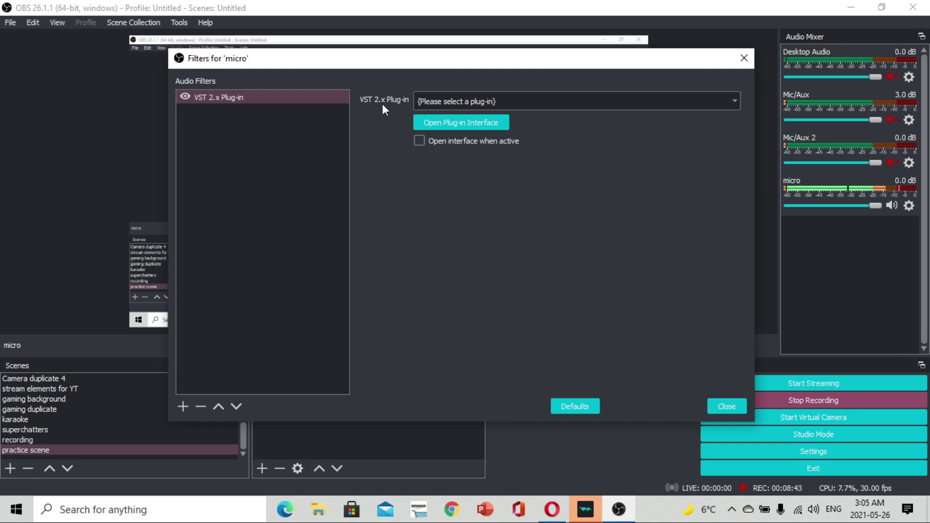
Step: Load TAL-Reverb-4-64 in the VST filter and open its plug-in interface
click(734, 103)
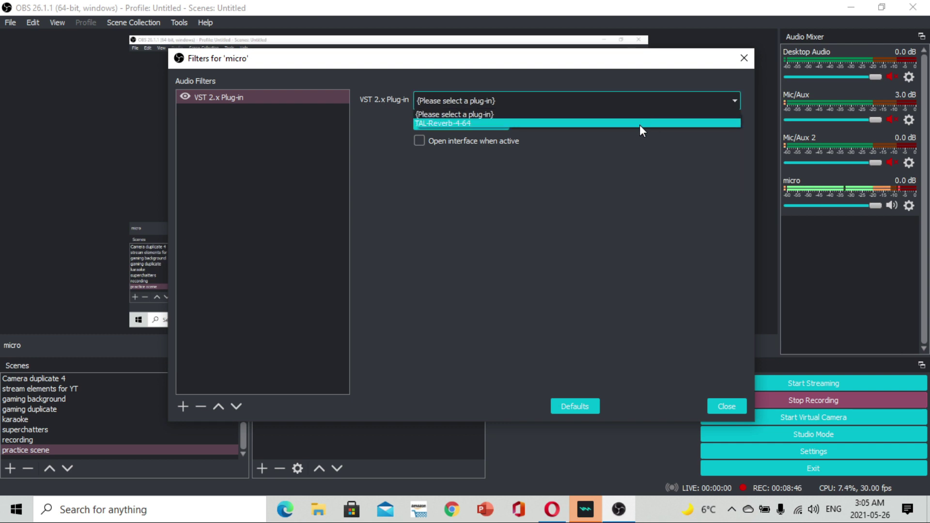
click(631, 125)
click(470, 121)
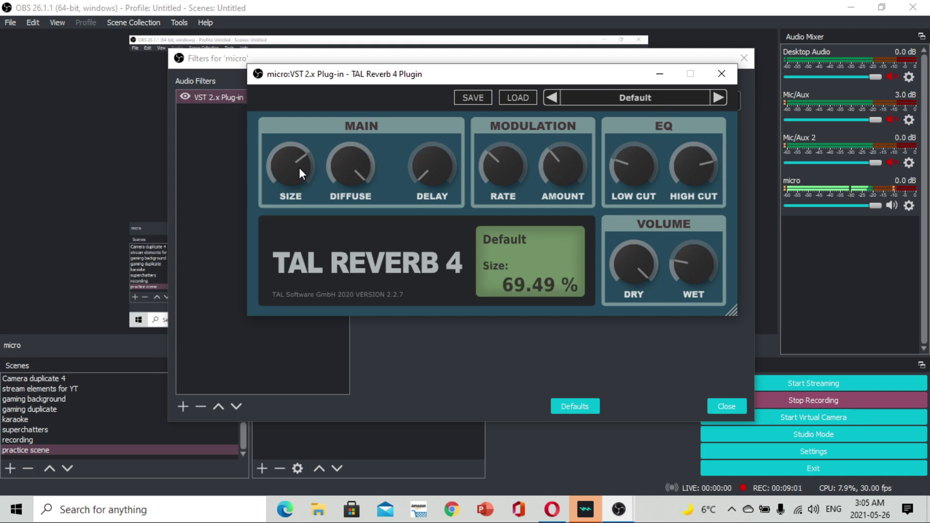
Step: Shrink reverb Size, raise modulation Rate and Amount, and lower Wet to about 12.8%
drag(299, 167, 295, 308)
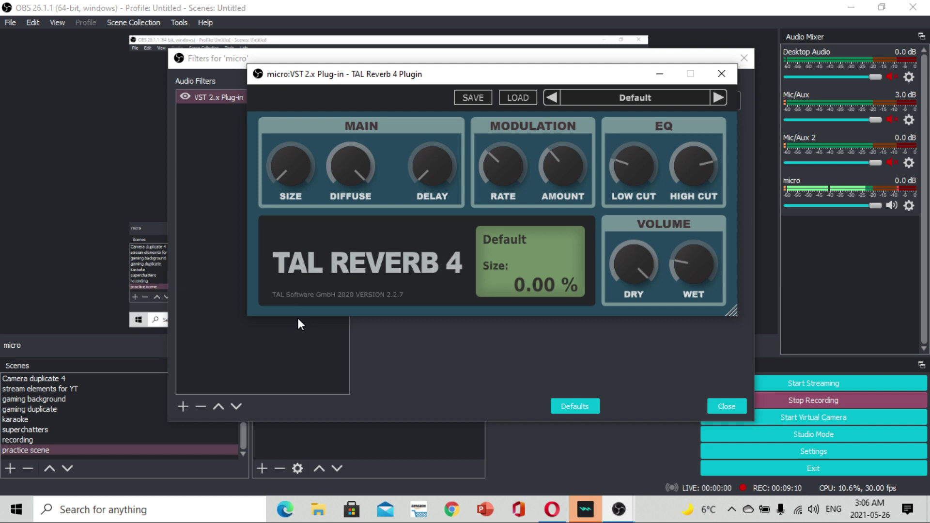
drag(500, 170, 497, 138)
drag(555, 158, 556, 141)
mouse_move(673, 258)
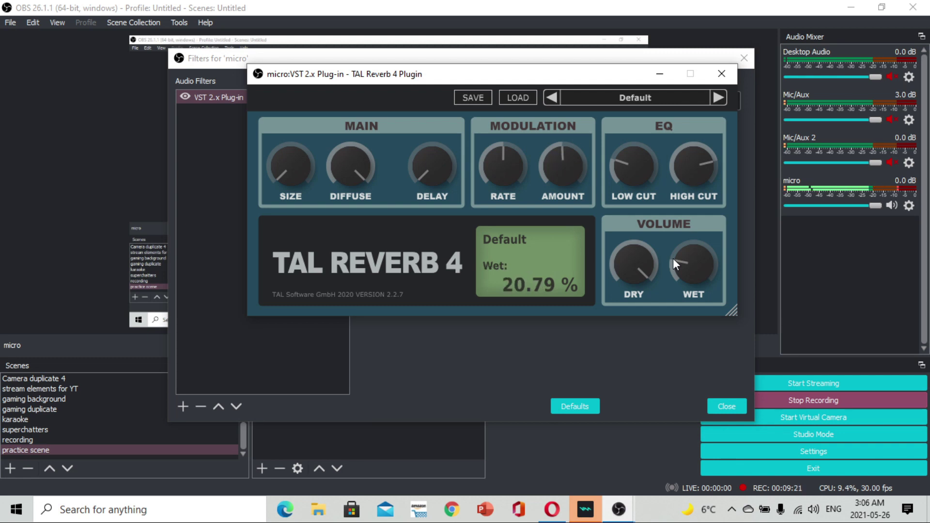
drag(673, 257, 644, 324)
mouse_move(650, 275)
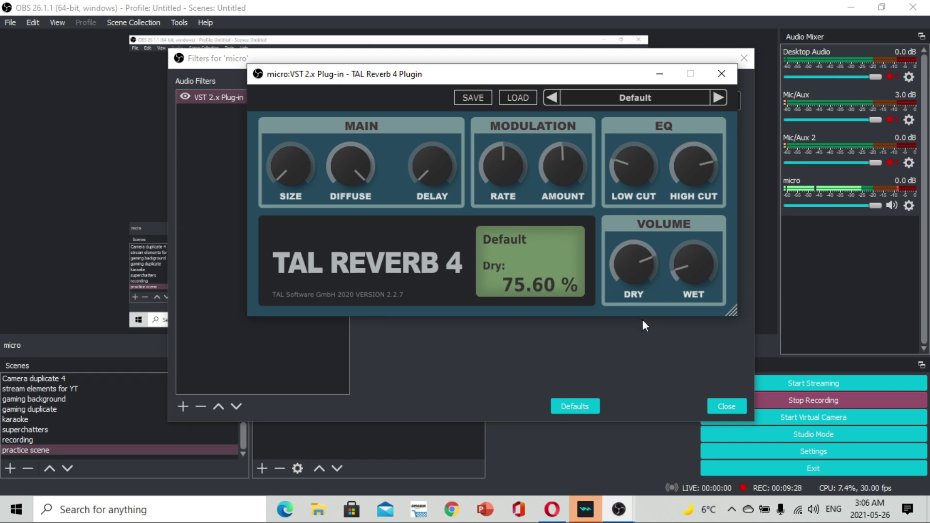
Step: Cycle TAL Reverb 4 through Drum Ambience, Drums Mid-Range and Kick Boom, then back to Default
click(719, 98)
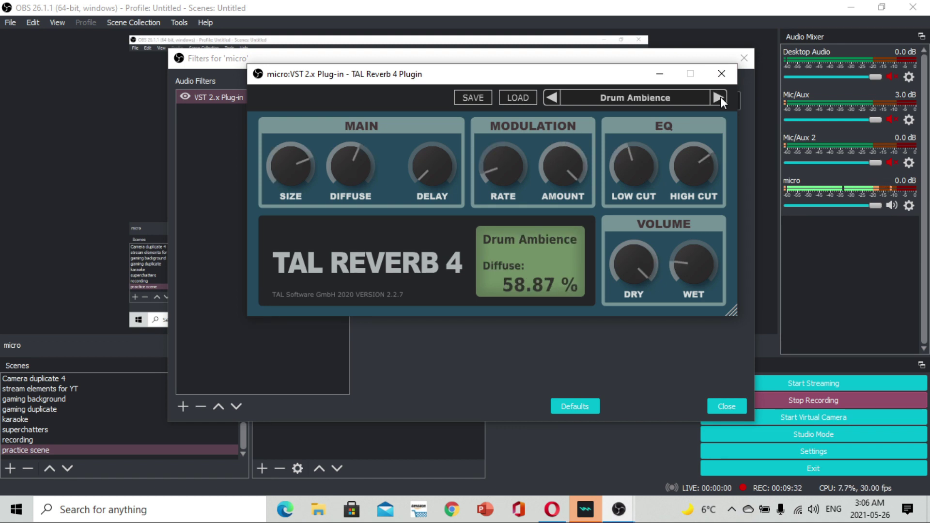
click(719, 97)
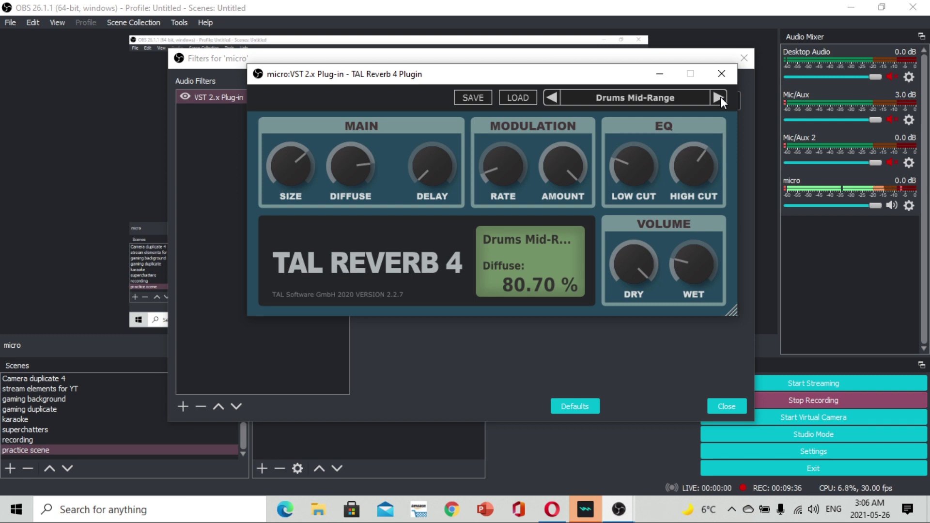
click(720, 98)
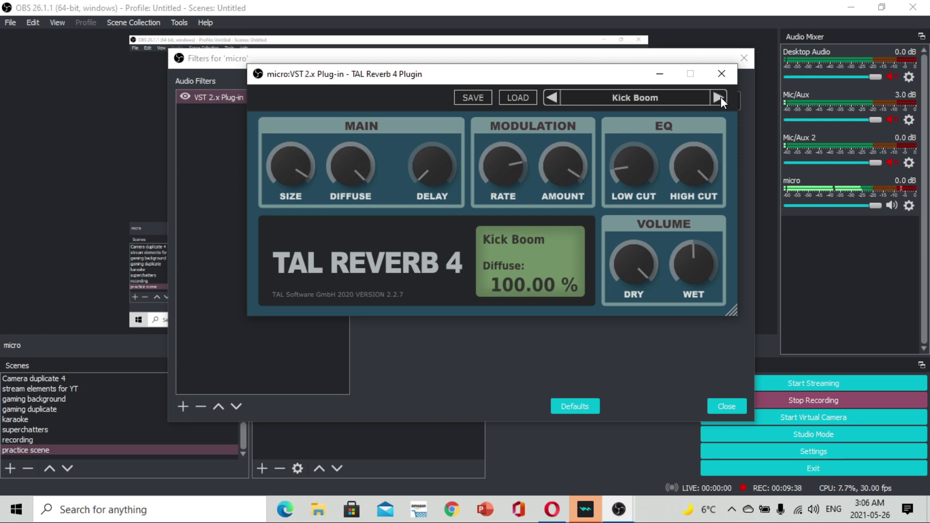
click(551, 99)
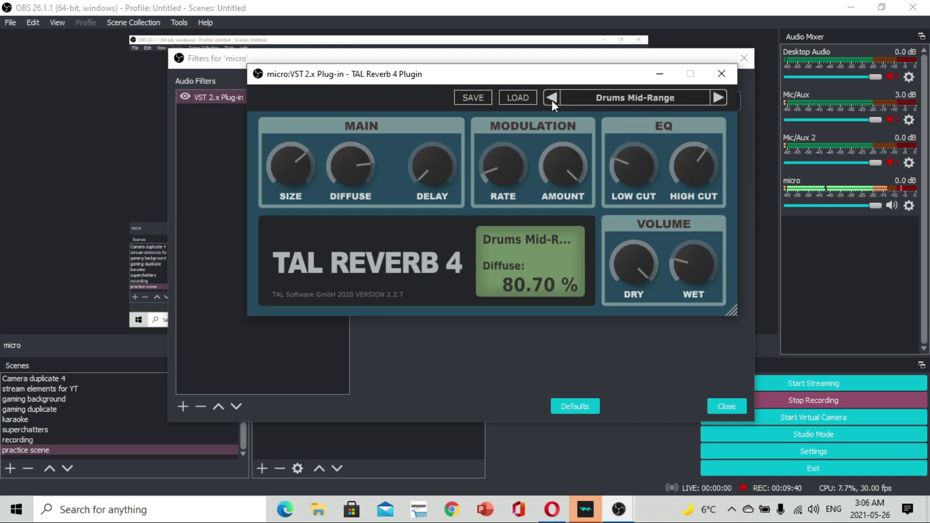
click(551, 99)
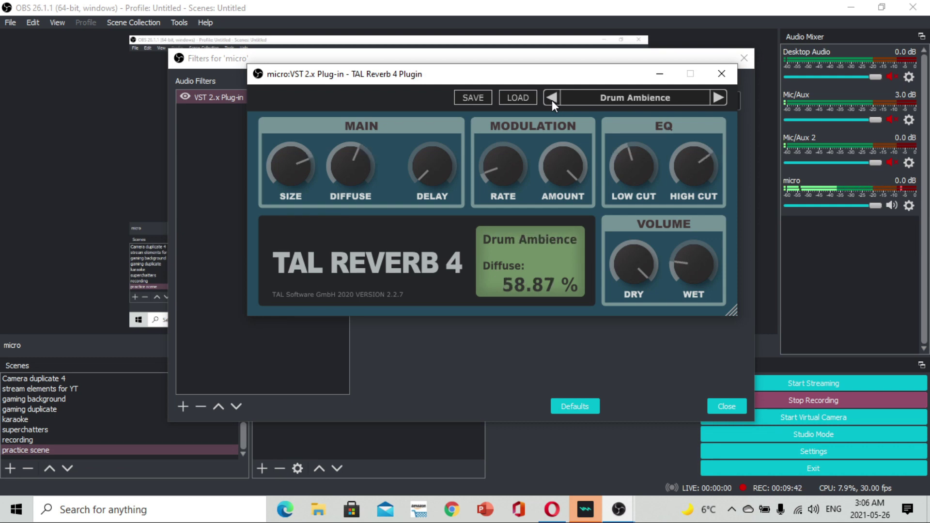
click(551, 99)
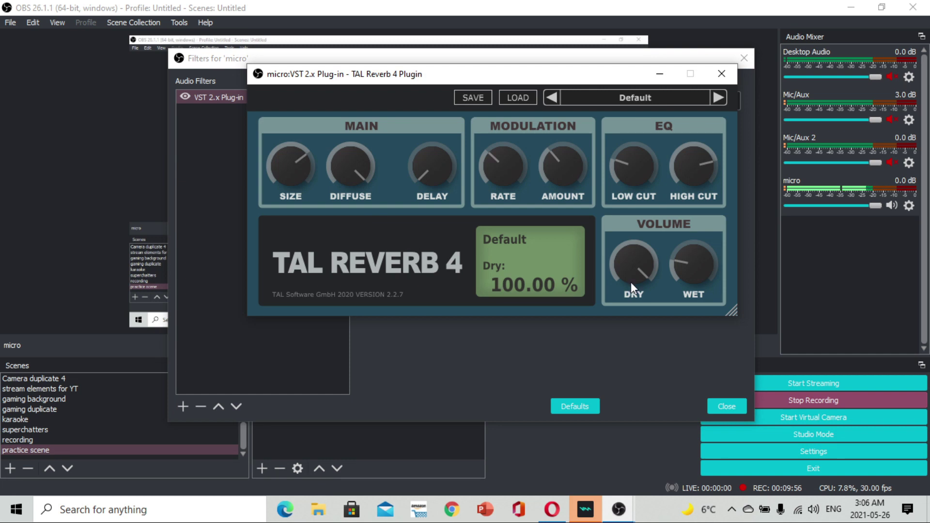
Step: Set reverb size to 0%, modulation rate about 51%, depth 47.90% and low cut 987 Hz
mouse_move(291, 174)
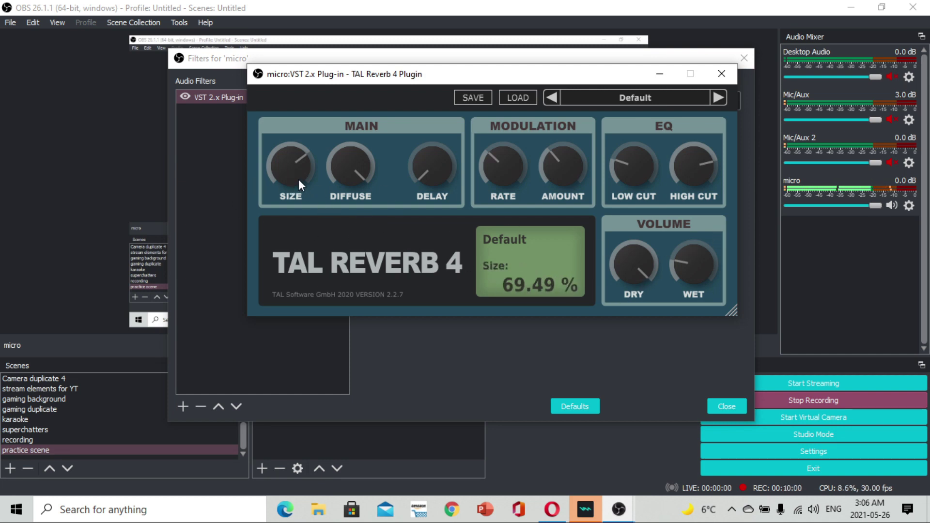
drag(295, 170, 306, 325)
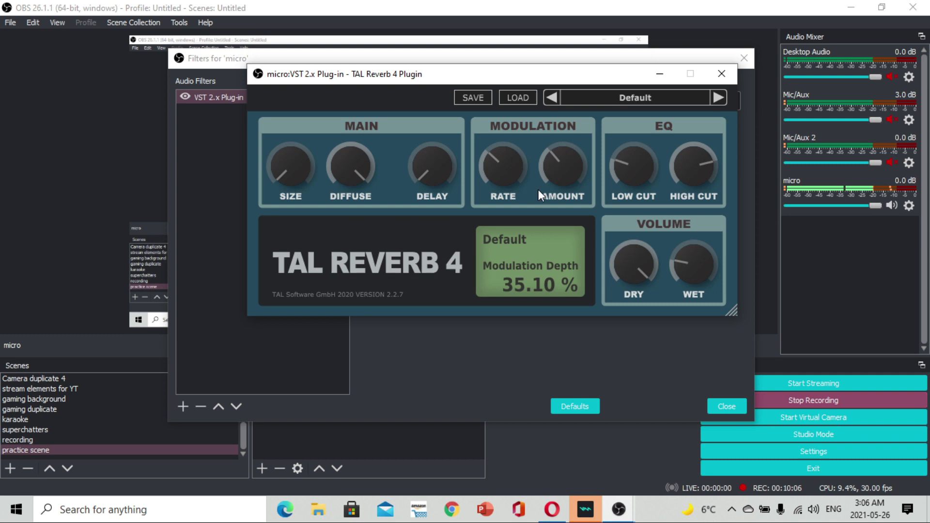
drag(500, 173, 498, 141)
drag(552, 168, 552, 144)
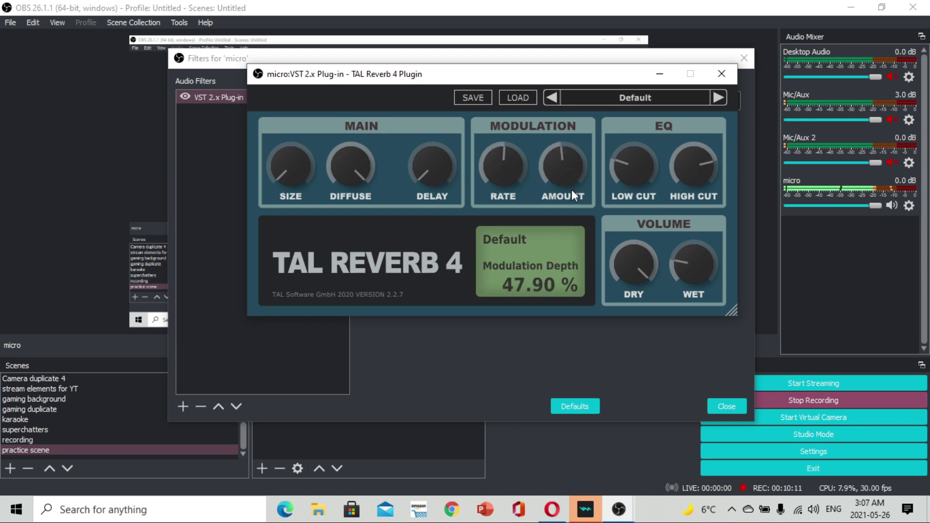
drag(633, 169, 629, 136)
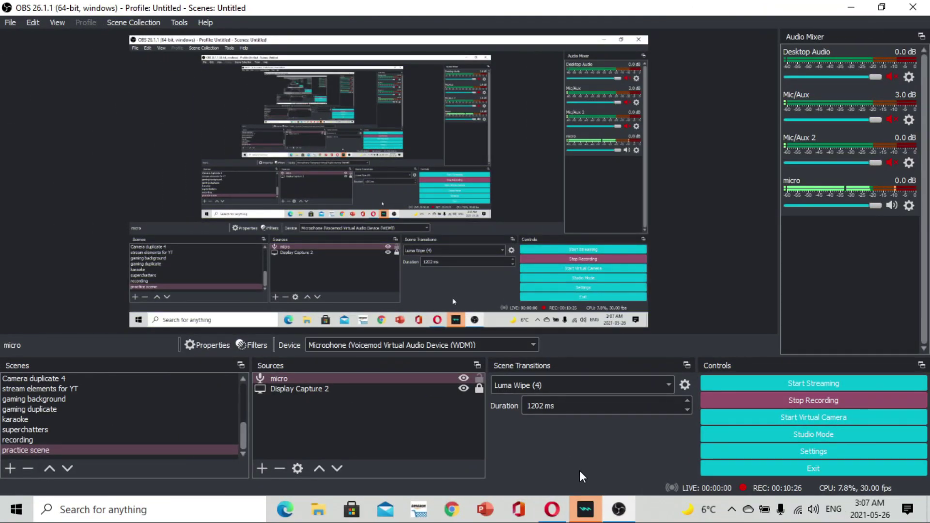
click(909, 206)
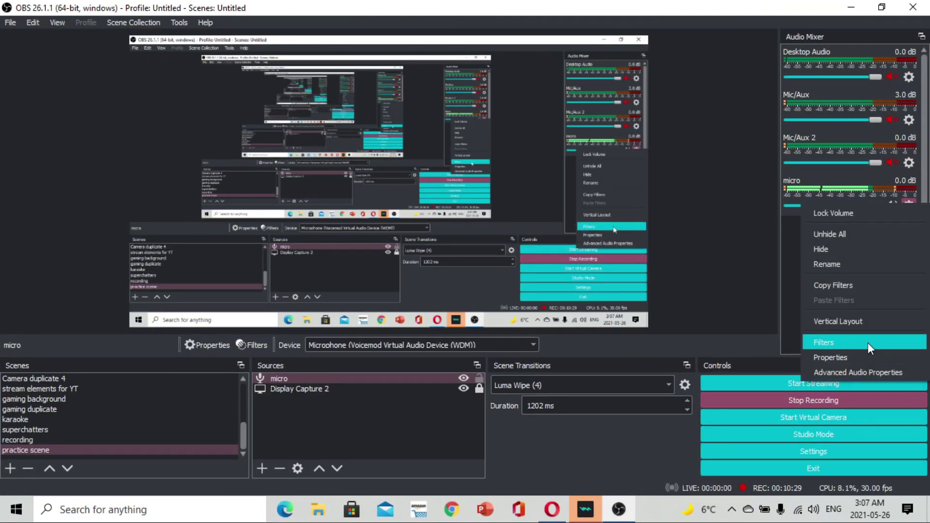